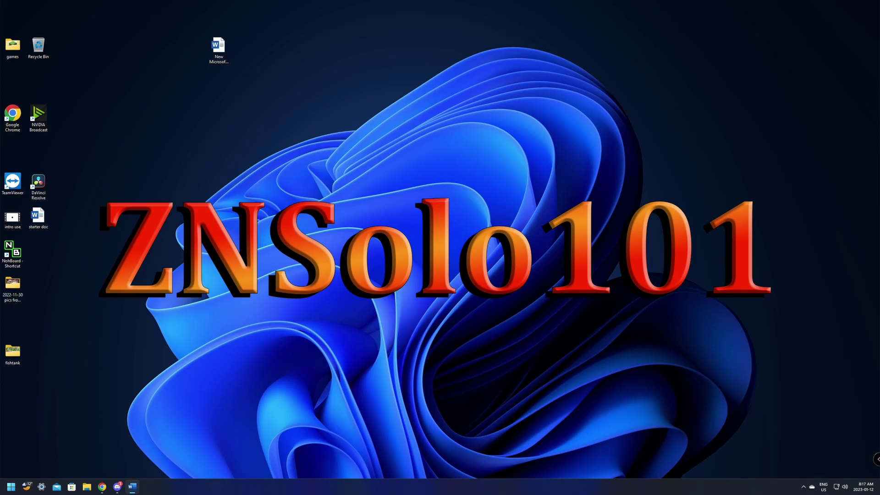
Step: Download OBS Studio 29.0 for Windows from obsproject.com and run its installer through to launch
click(101, 487)
click(114, 112)
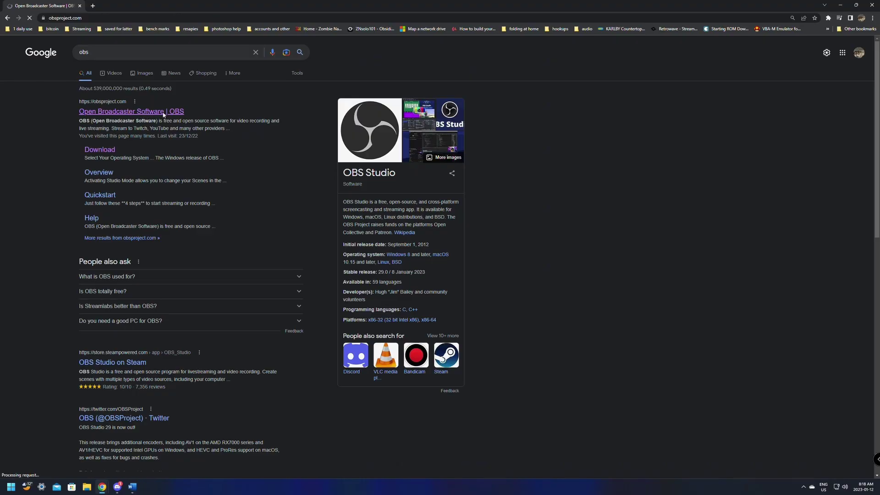
click(341, 182)
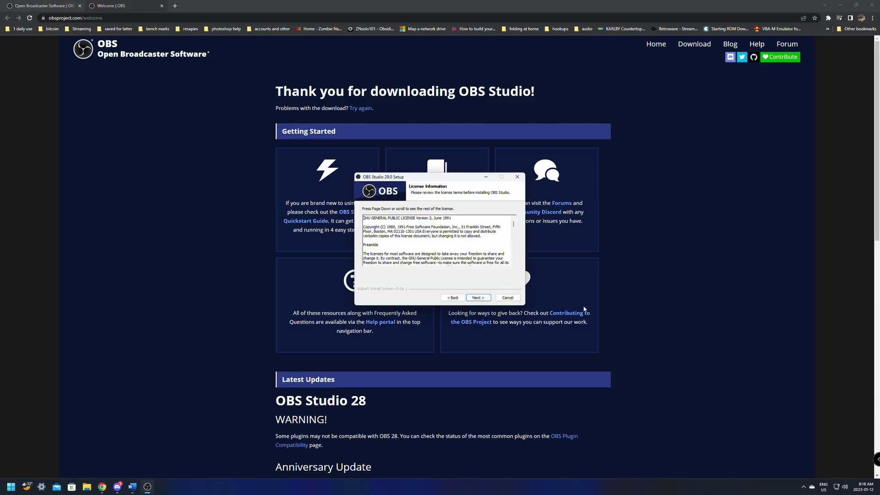
click(478, 297)
click(478, 297)
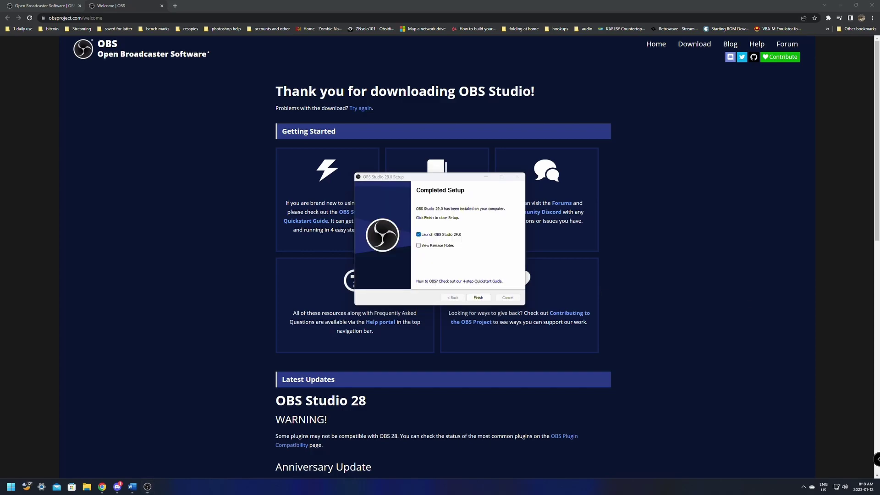
click(479, 298)
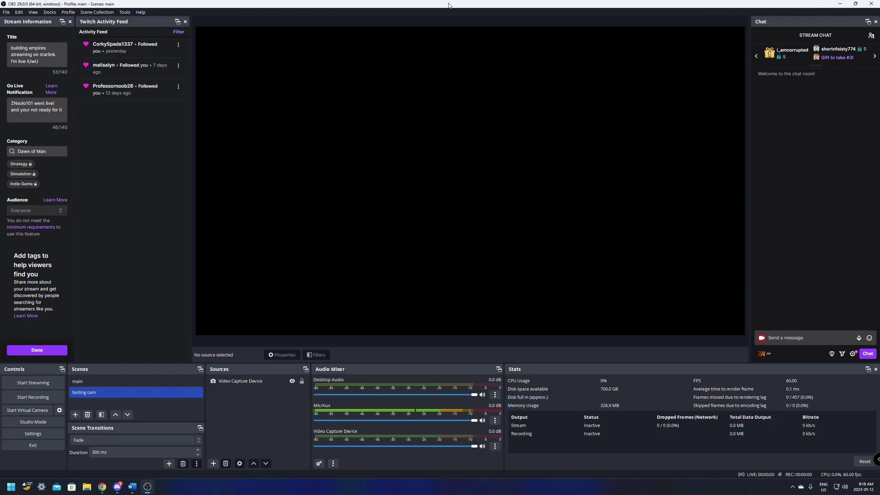
Step: Close OBS, open the StreamFX plugin page, and highlight its version number 0.12.0b164
click(868, 7)
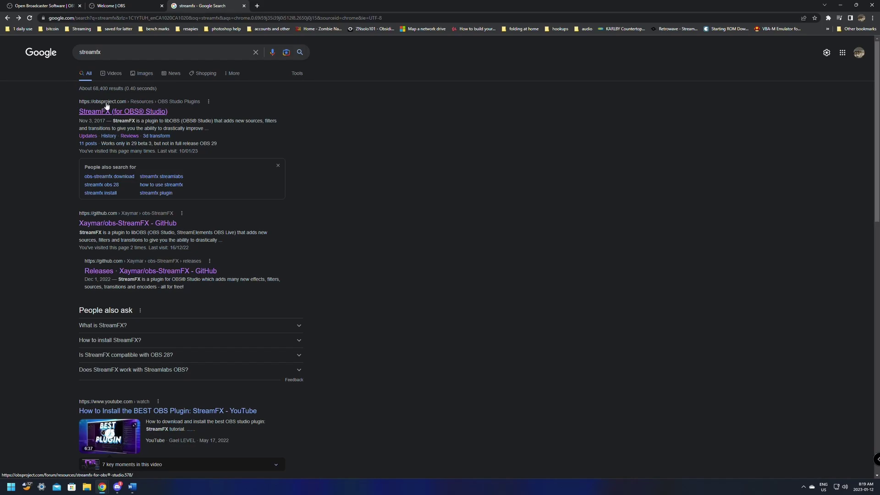
click(91, 115)
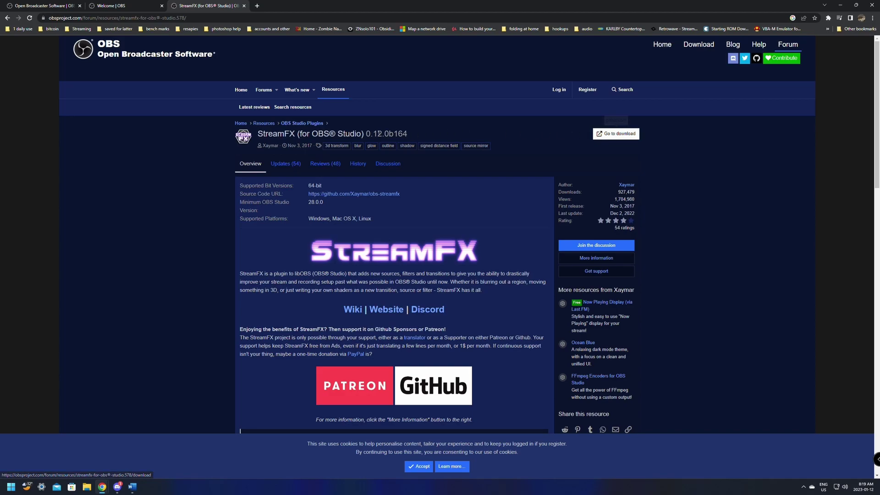
drag(365, 134, 403, 134)
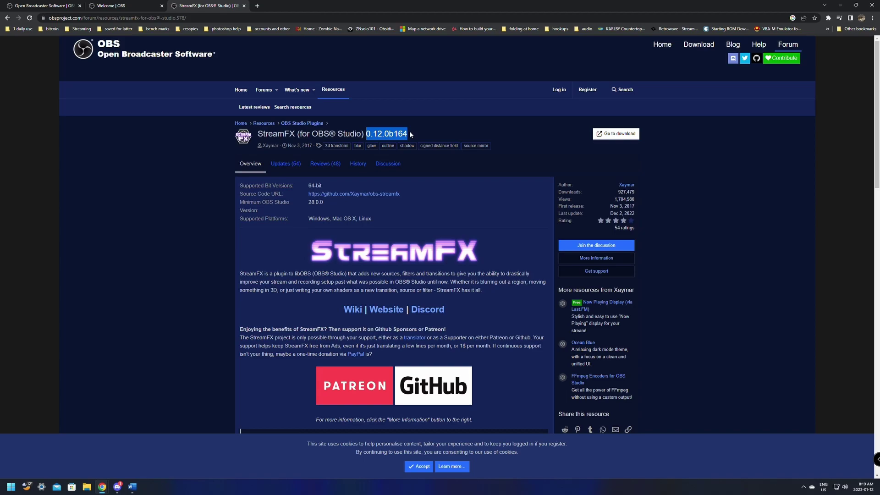
click(425, 136)
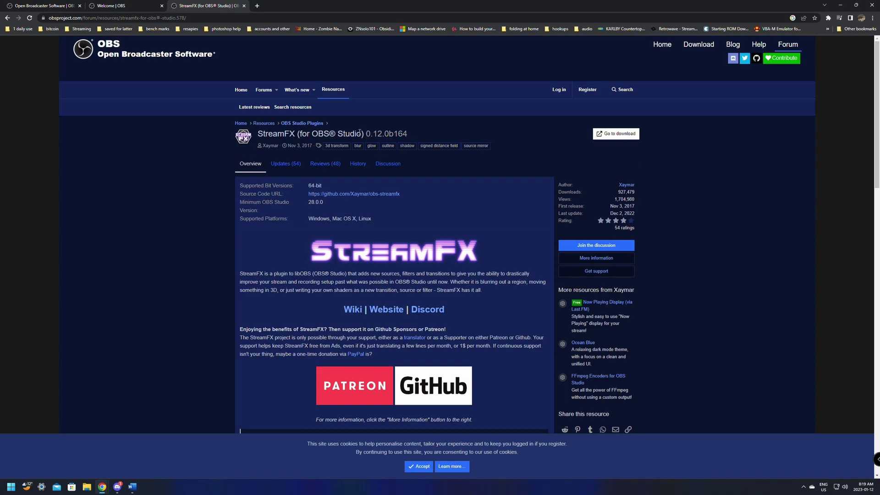
drag(368, 133, 417, 135)
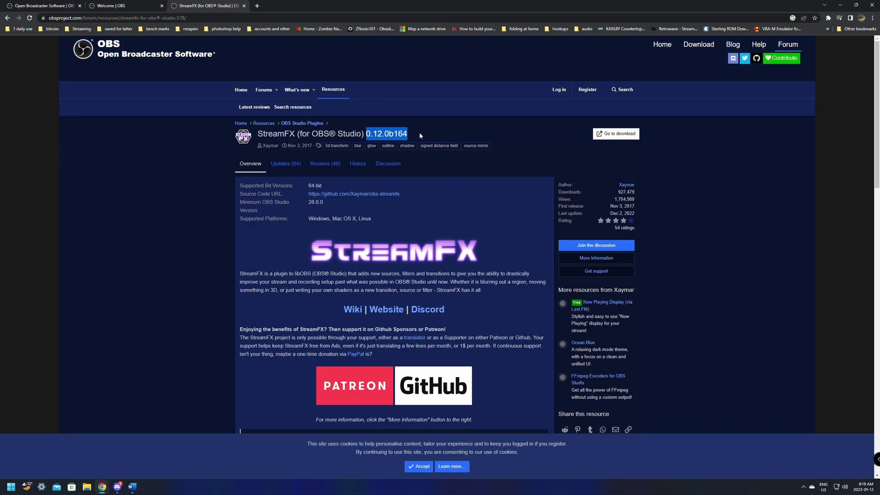
click(413, 136)
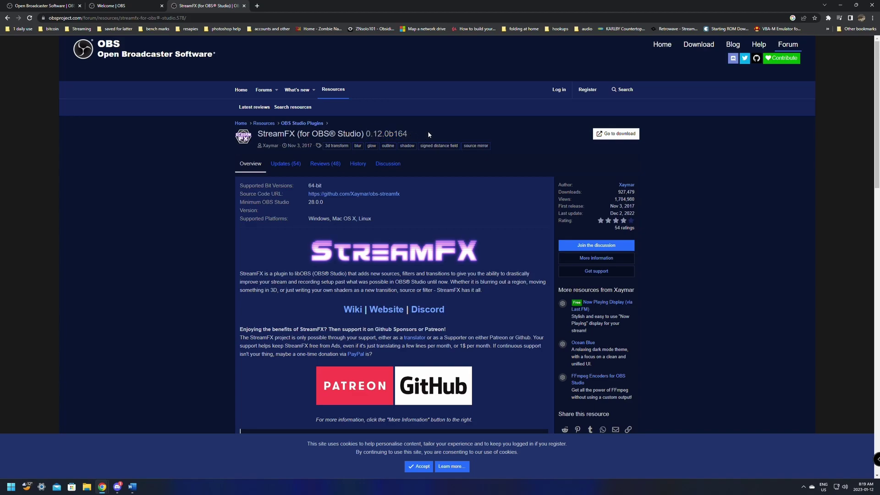
Step: Follow StreamFX's download link to GitHub Releases and open the 0.12.0 Alpha 151 assets
click(617, 134)
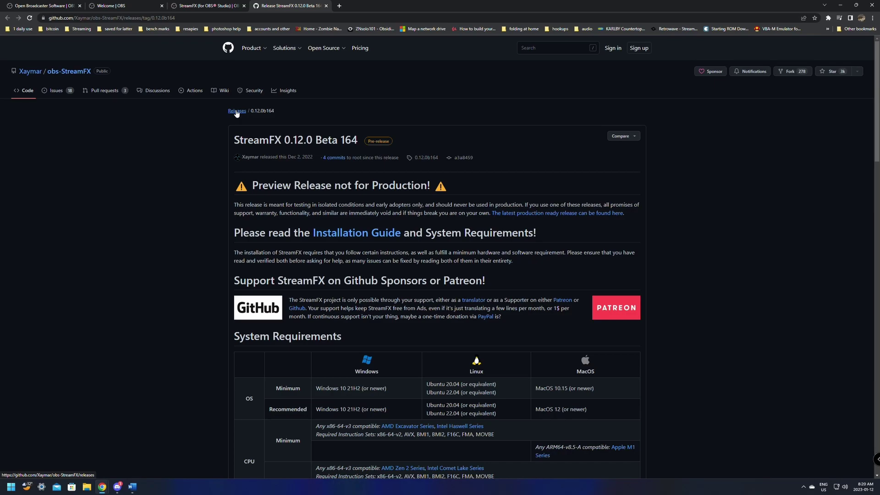
click(237, 112)
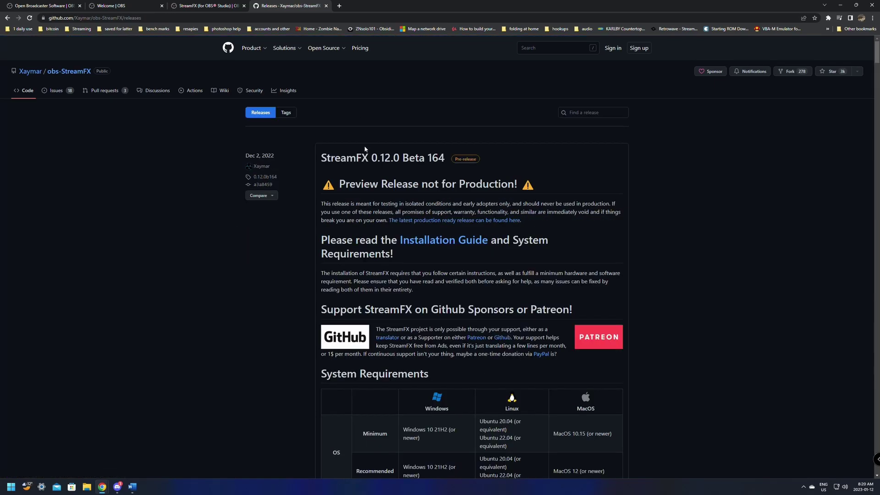
scroll(365, 149, down, 20)
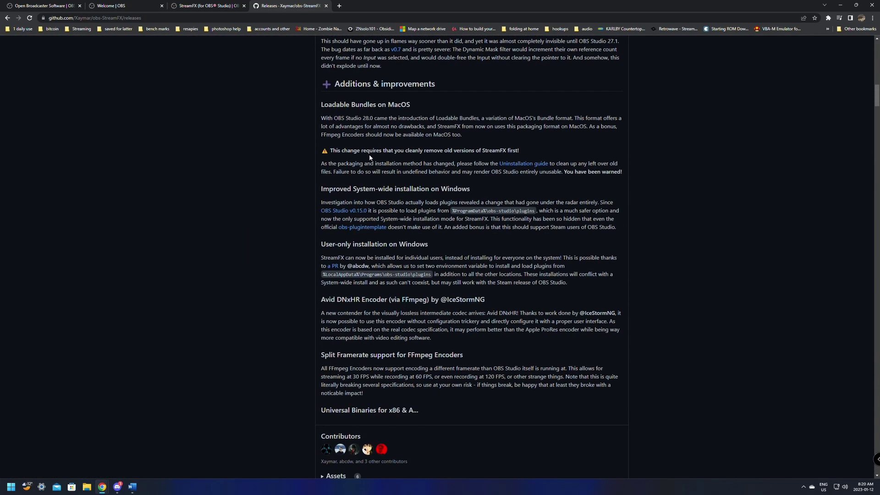
scroll(369, 155, down, 9)
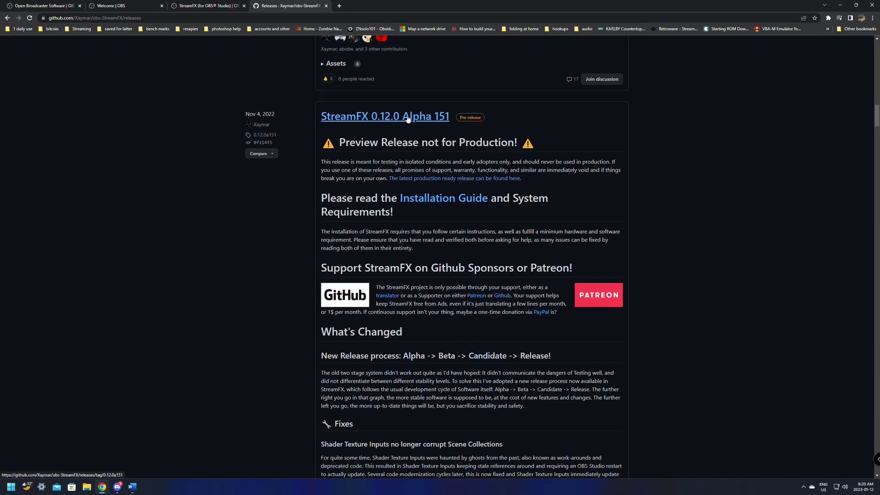
scroll(392, 119, up, 4)
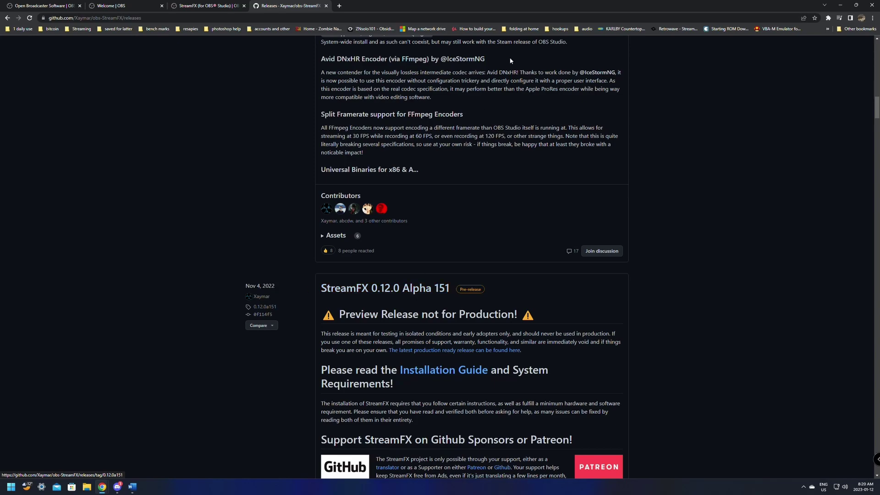
click(394, 294)
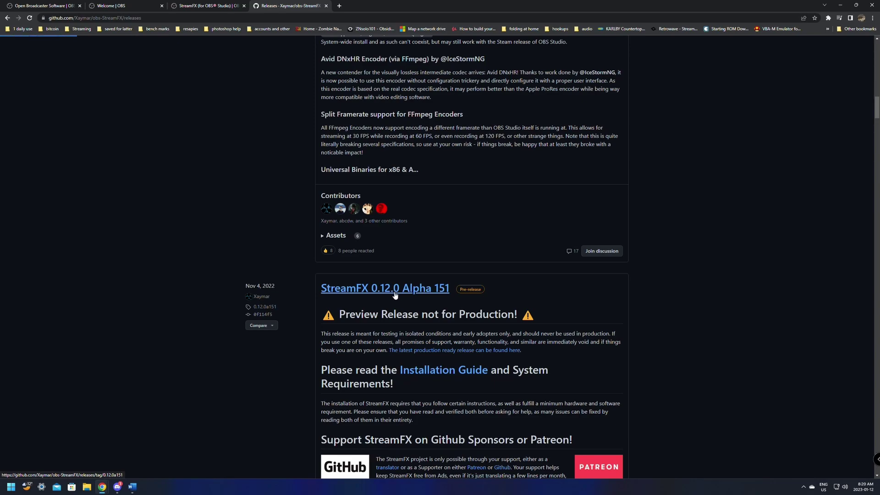
scroll(348, 234, down, 20)
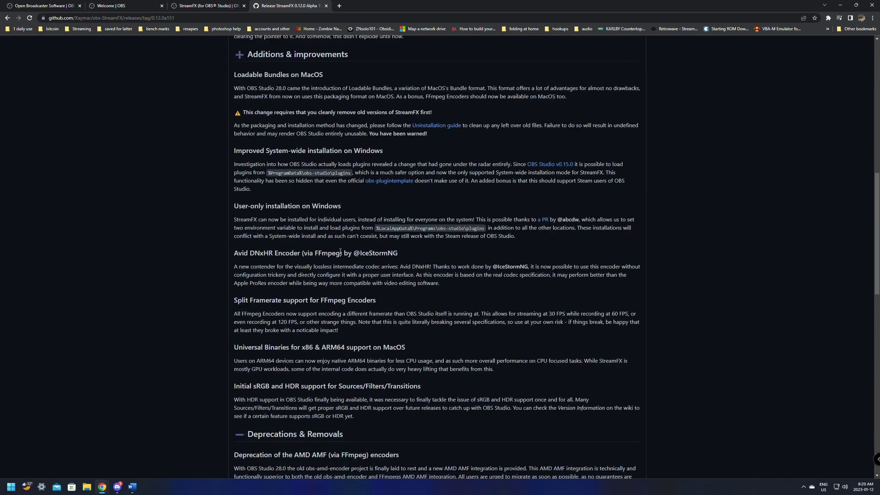
scroll(337, 250, down, 3)
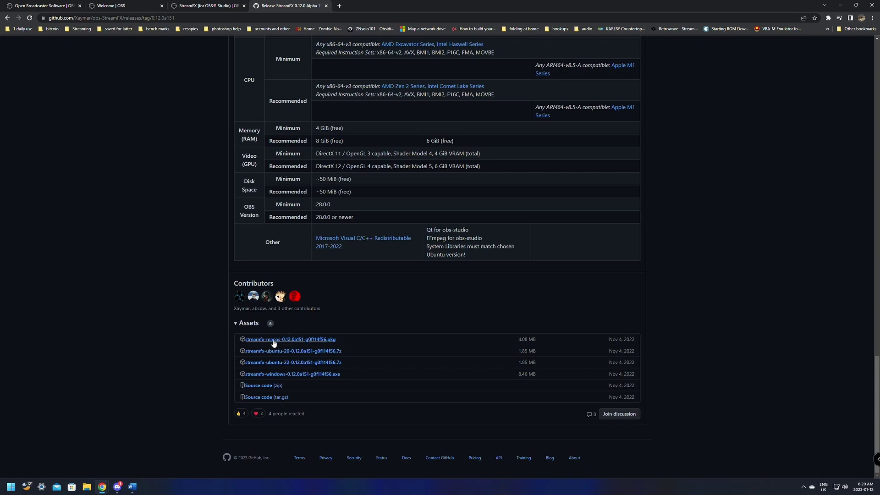
Step: Download the Windows StreamFX installer and launch it for all users with admin permission
click(292, 375)
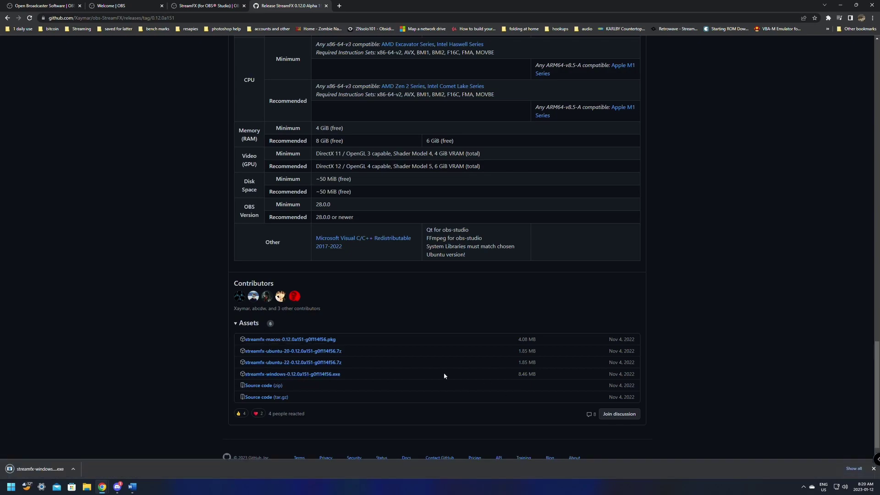
click(40, 467)
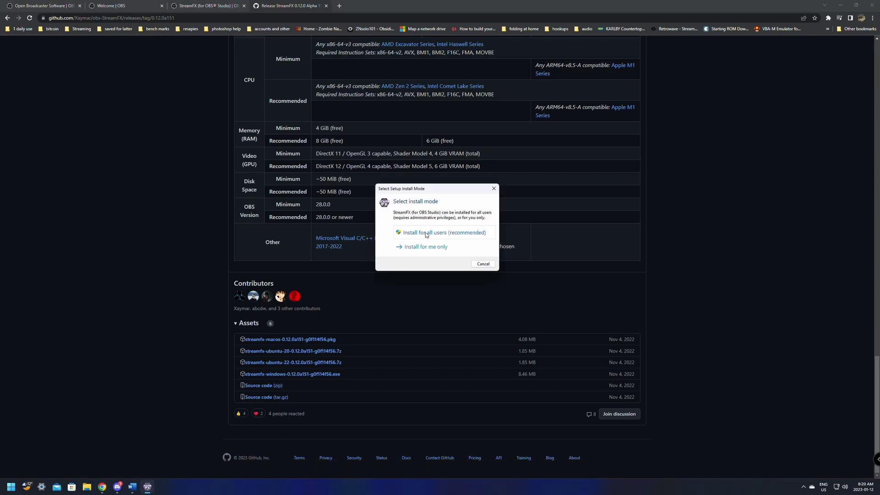
click(426, 233)
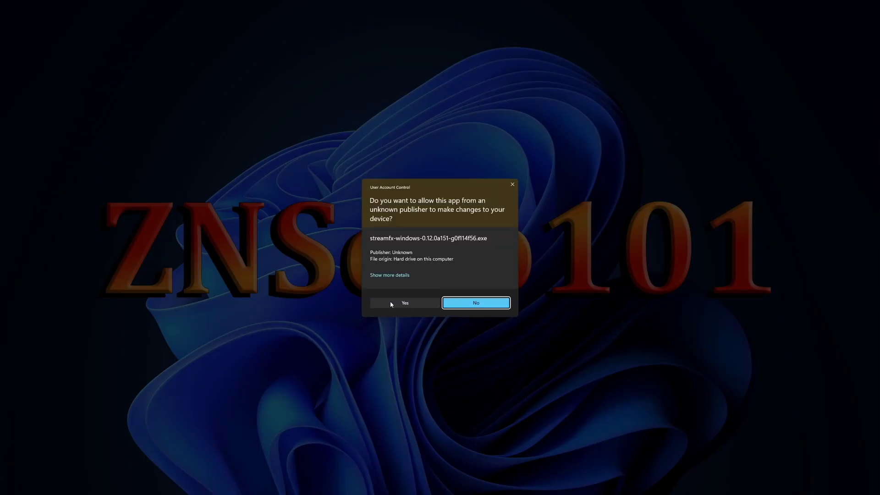
click(390, 302)
Step: Accept the license and the default installation mode and Start Menu folder, then install and finish
click(374, 290)
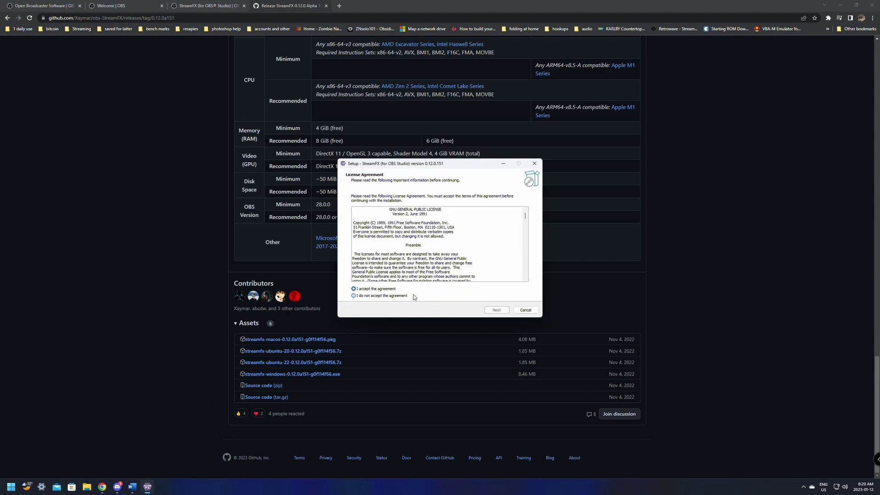
click(488, 311)
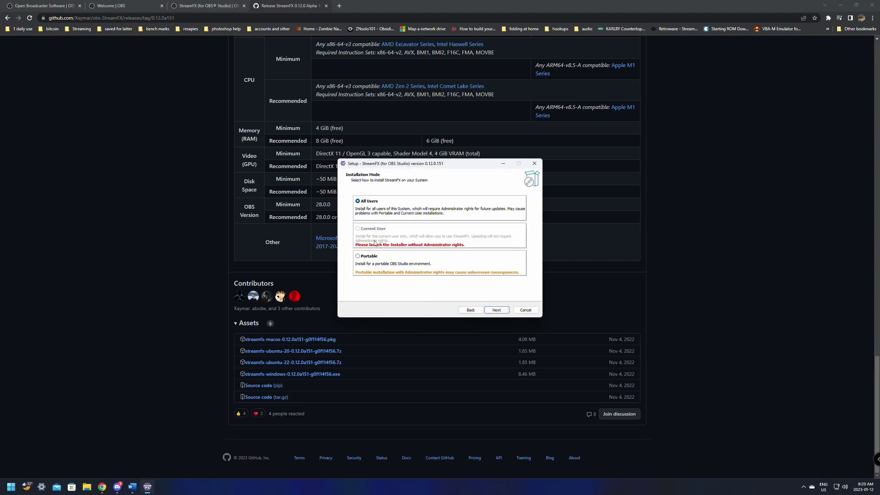
click(497, 310)
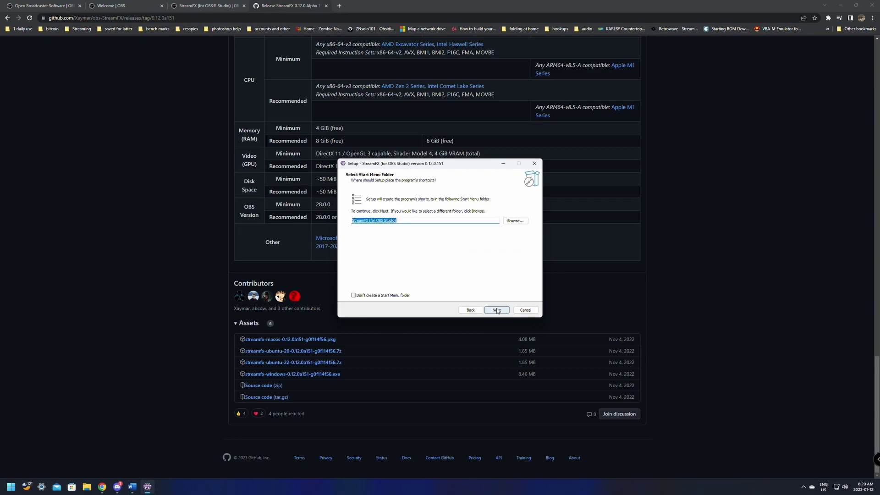
click(498, 311)
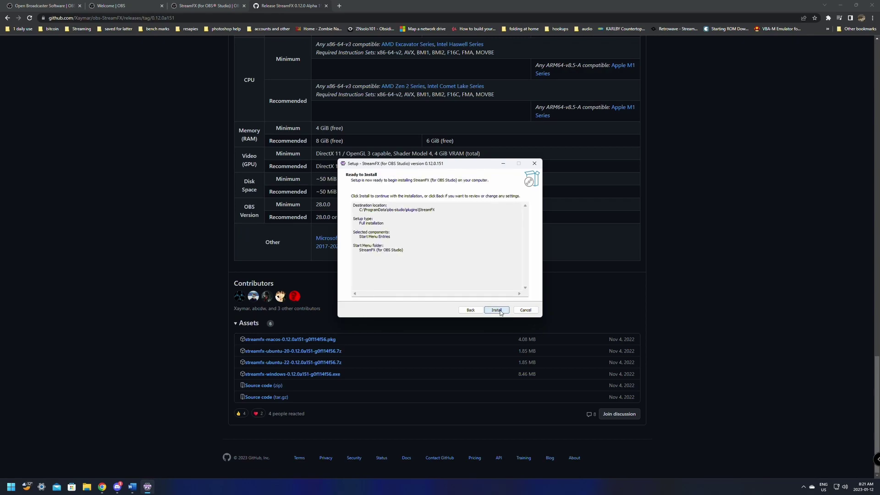
click(499, 311)
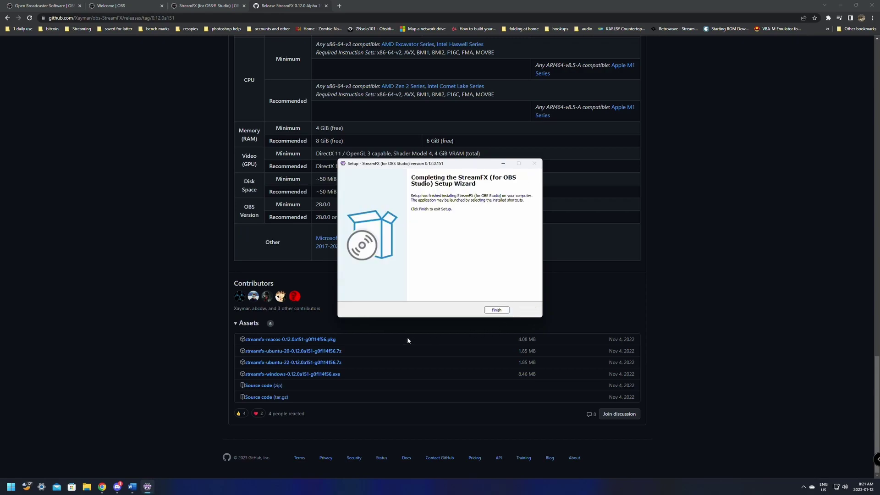
click(496, 310)
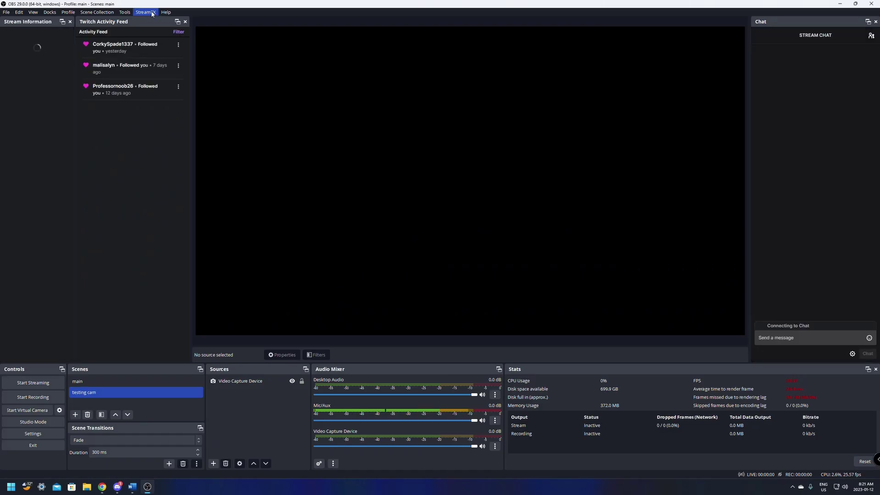
Step: Review the Video Capture Device's filters and the effect filter list without adding anything
right_click(263, 384)
click(284, 363)
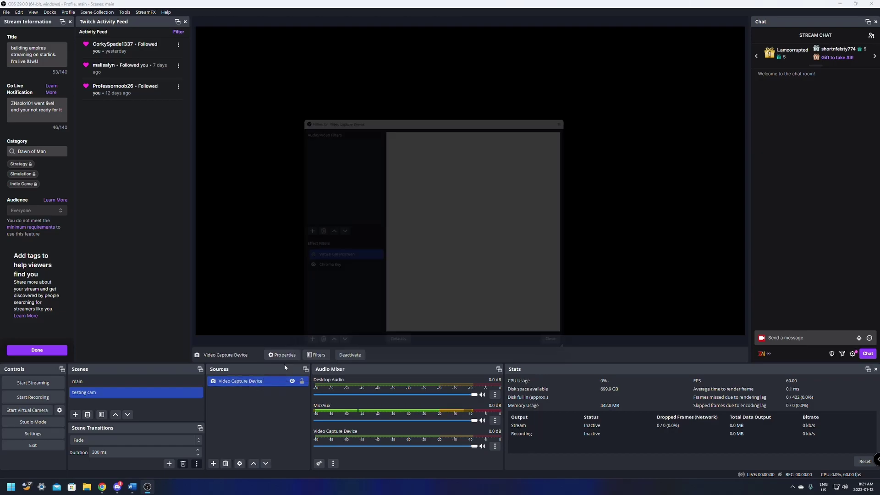
click(297, 355)
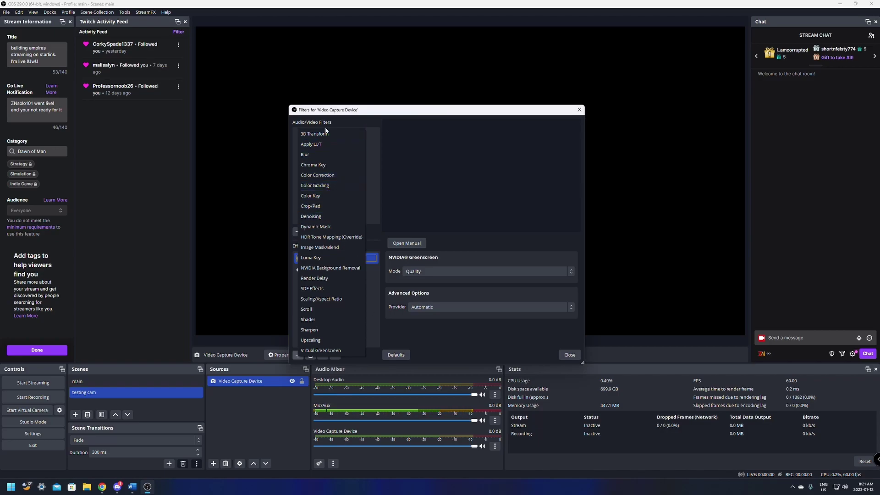
click(441, 336)
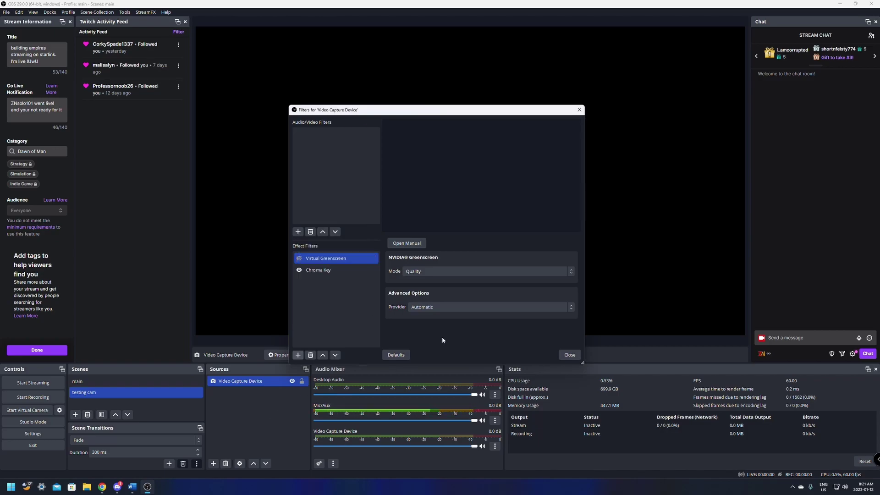
click(570, 358)
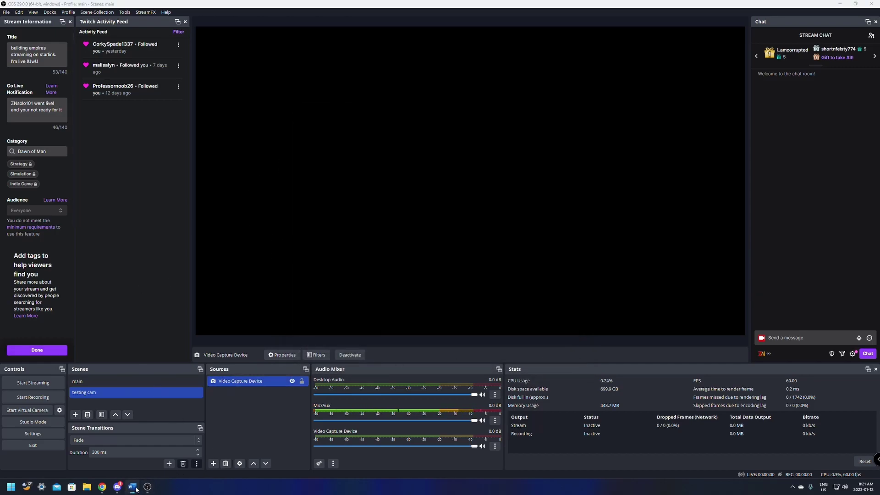
Step: From the StreamFX release page, go to the obs-StreamFX repository and open its Wiki
mouse_move(102, 489)
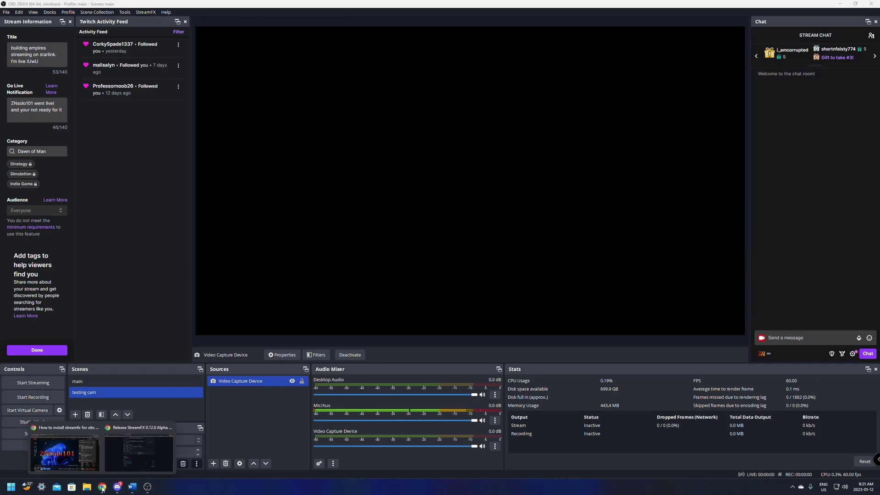
click(133, 454)
scroll(338, 362, up, 15)
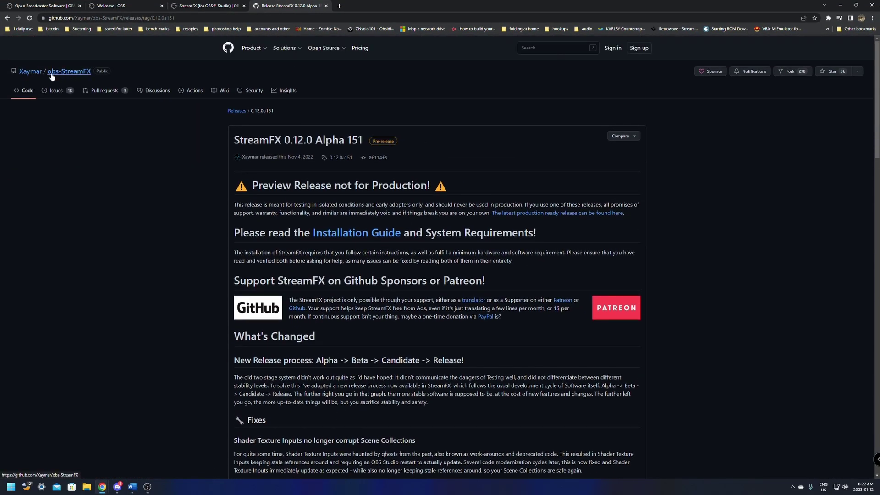
click(76, 74)
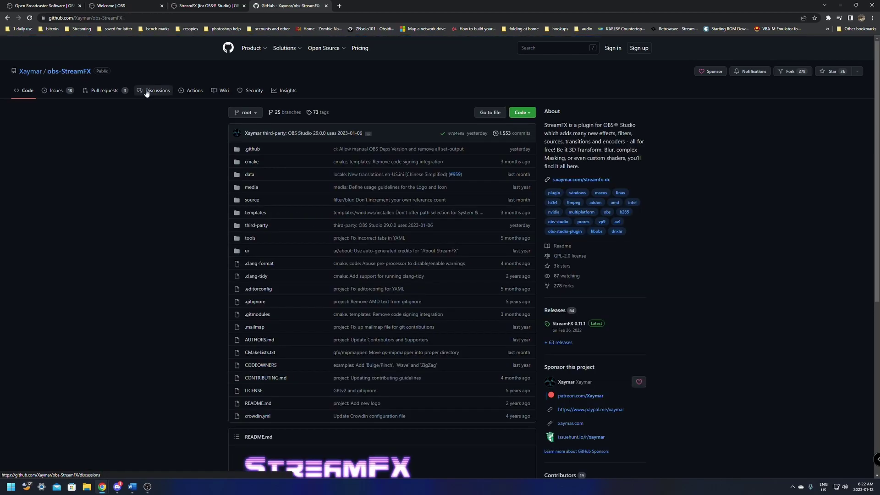
scroll(304, 155, down, 4)
scroll(306, 159, down, 2)
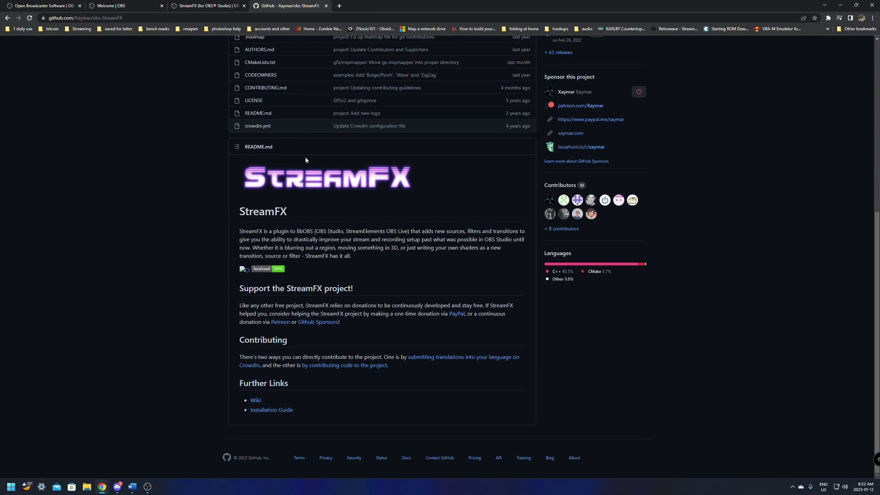
click(255, 401)
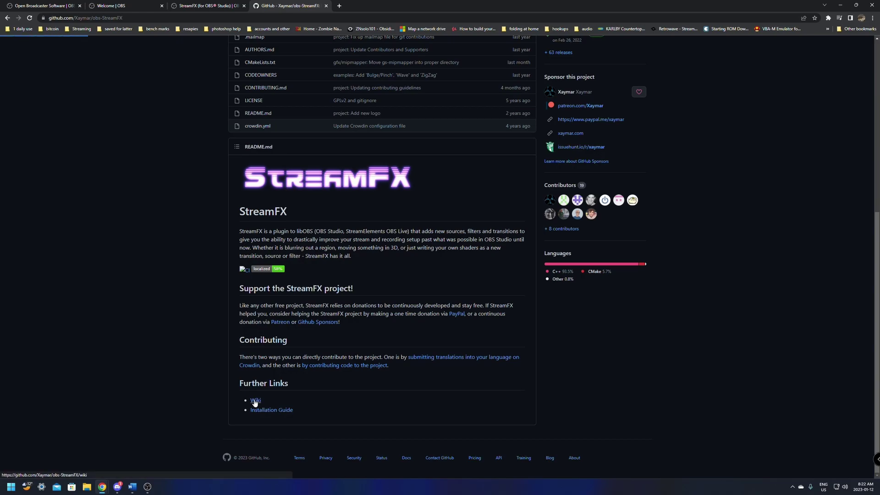
scroll(256, 51, down, 4)
scroll(256, 52, up, 3)
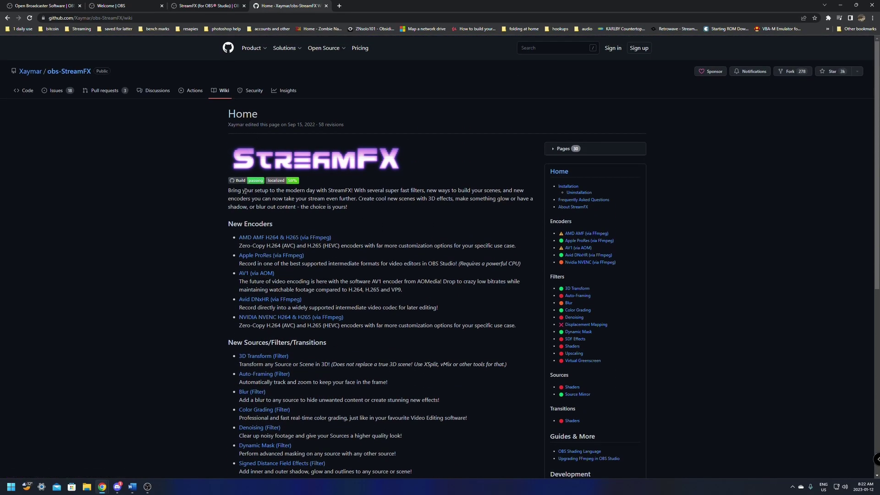
Step: Open the wiki's Virtual Greenscreen (Filter) page and scroll to its Supported Providers
scroll(207, 211, down, 2)
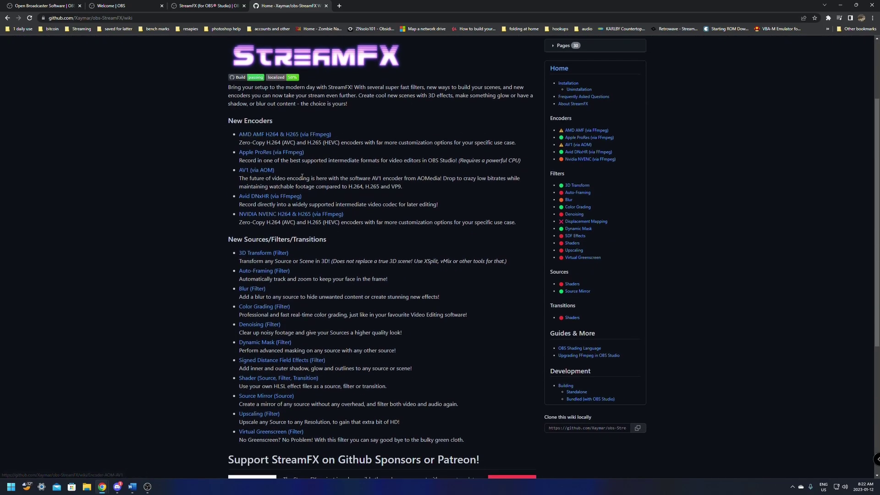
scroll(250, 223, down, 3)
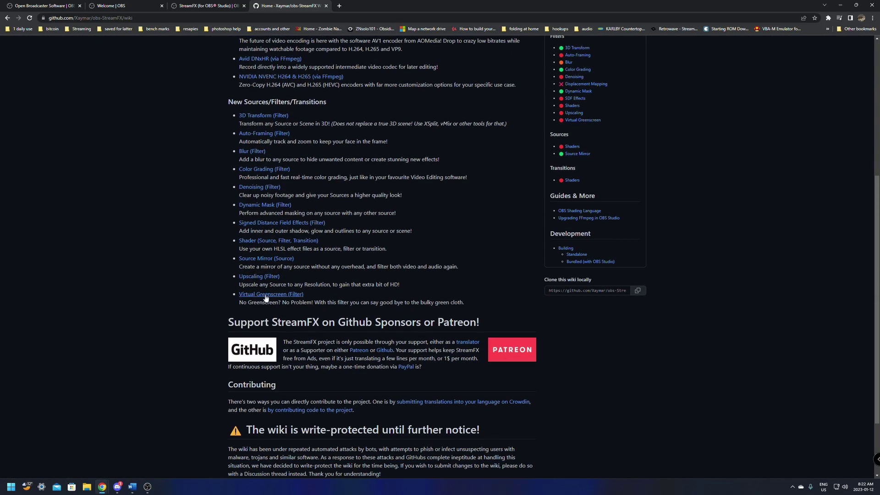
click(265, 294)
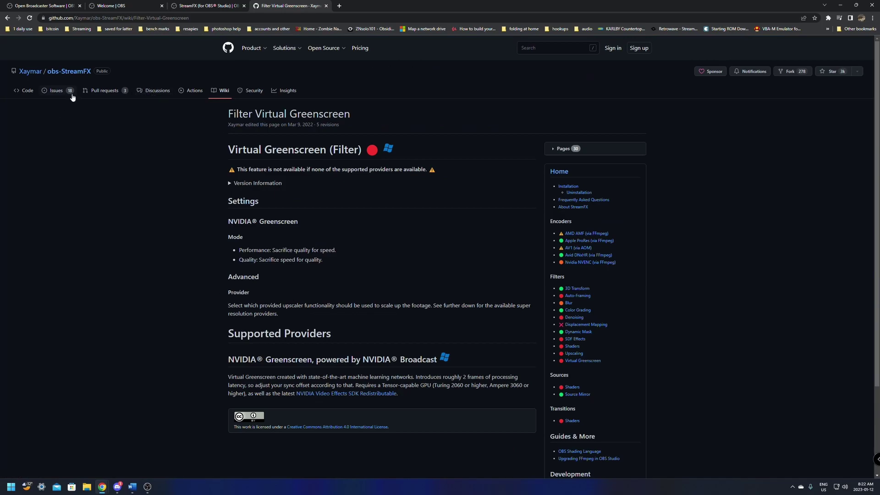
scroll(292, 274, down, 2)
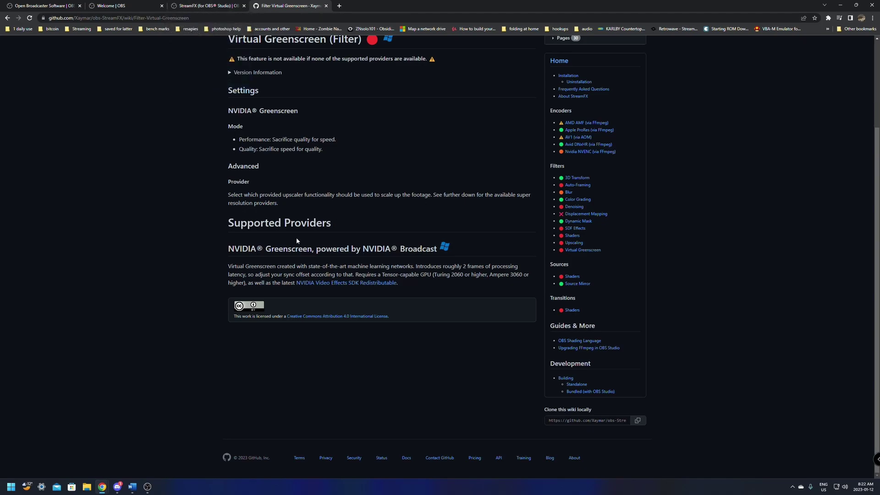
Step: Follow the NVIDIA Video Effects SDK Redistributable link and scroll to the AR downloads section
click(339, 284)
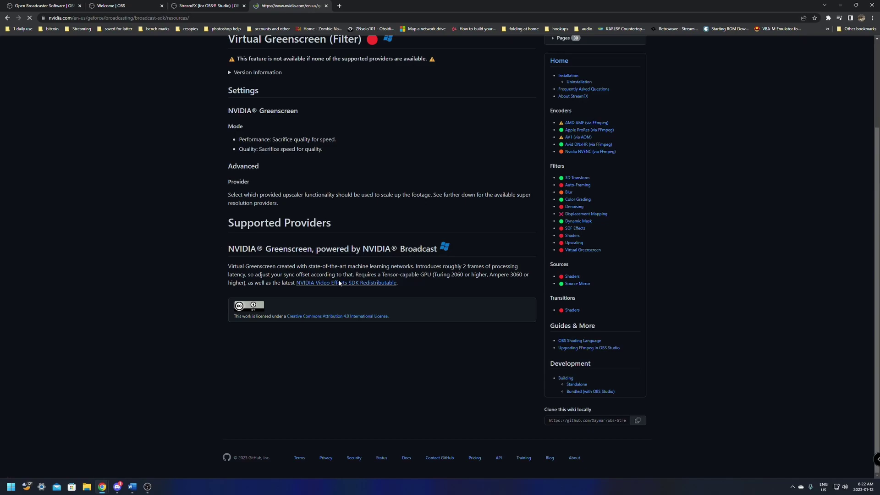
scroll(316, 257, down, 1)
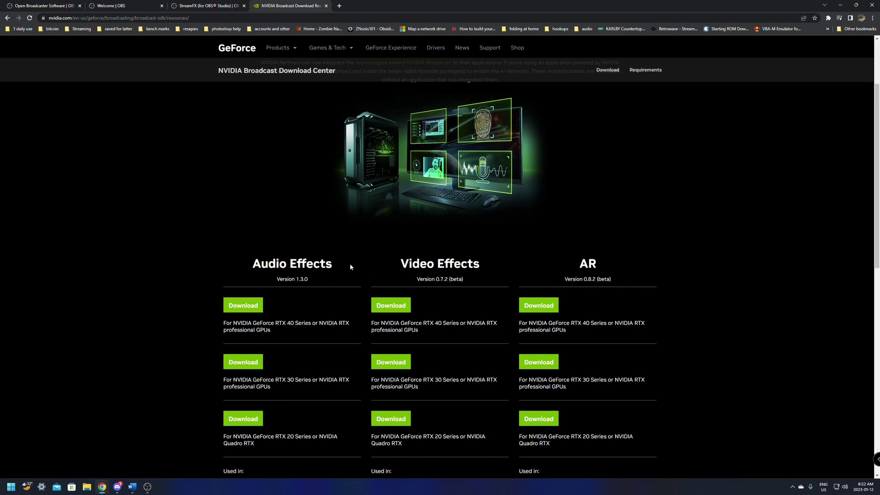
mouse_move(580, 263)
mouse_down()
mouse_move(595, 263)
mouse_move(577, 265)
mouse_up()
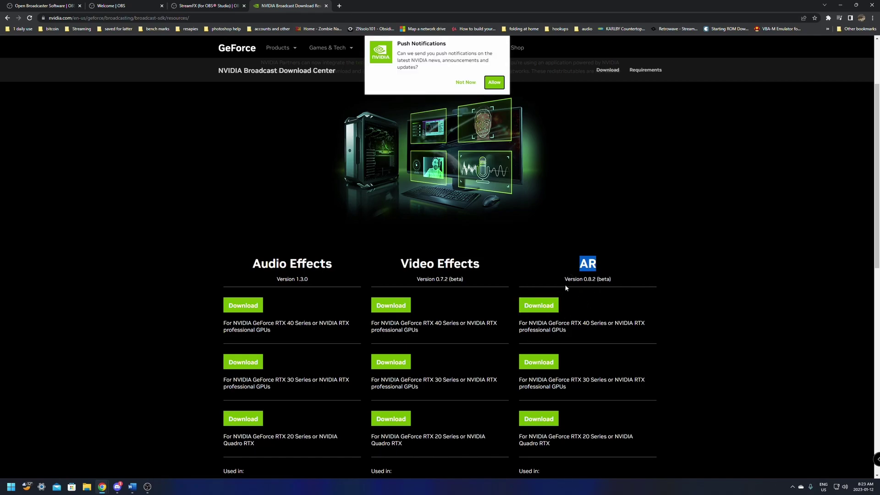
Step: Return to the StreamFX wiki Home and look over the 3D Transform filter page
click(7, 18)
scroll(243, 222, down, 2)
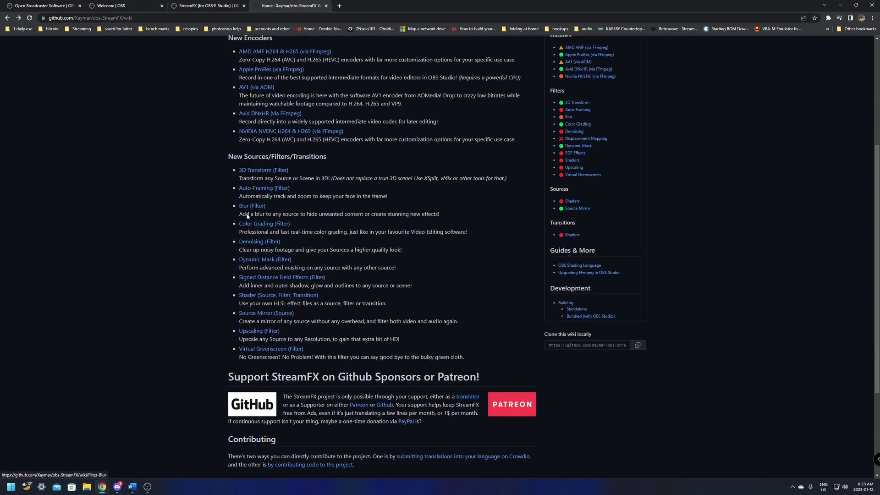
click(256, 118)
scroll(372, 244, down, 20)
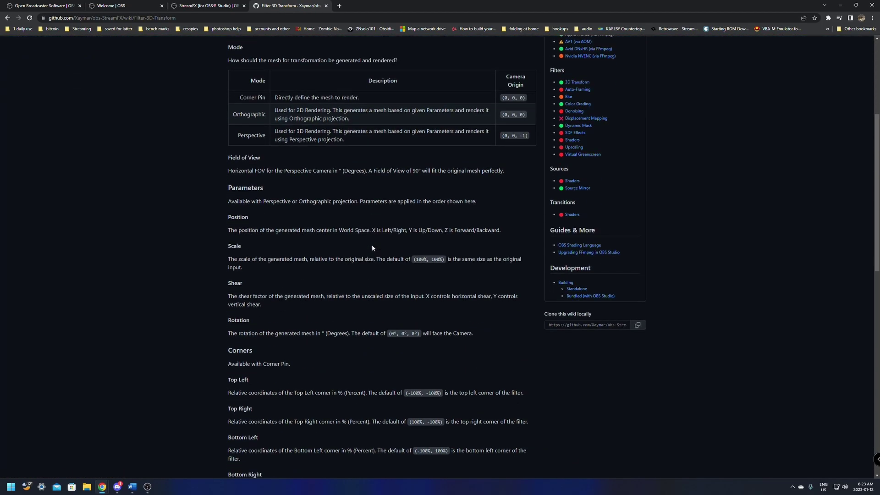
scroll(437, 325, up, 6)
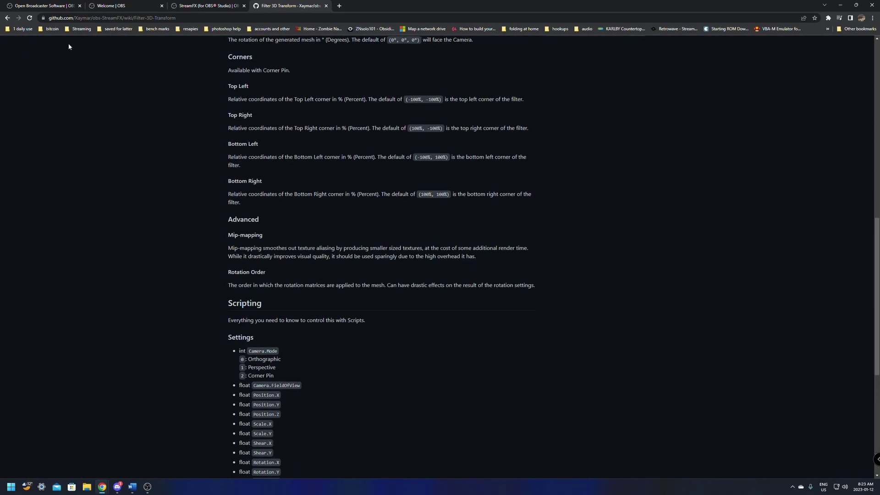
Step: Go back to the wiki Home and reopen the Virtual Greenscreen filter page
key(alt+Left)
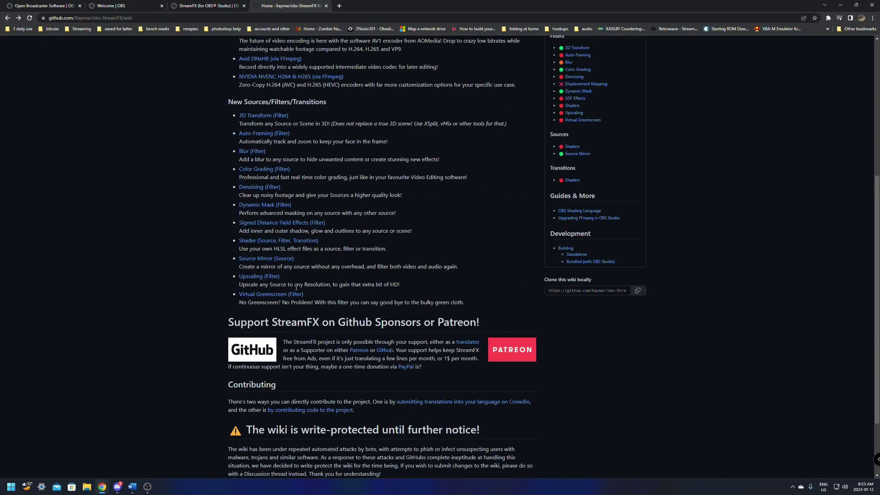
click(273, 294)
scroll(304, 285, down, 2)
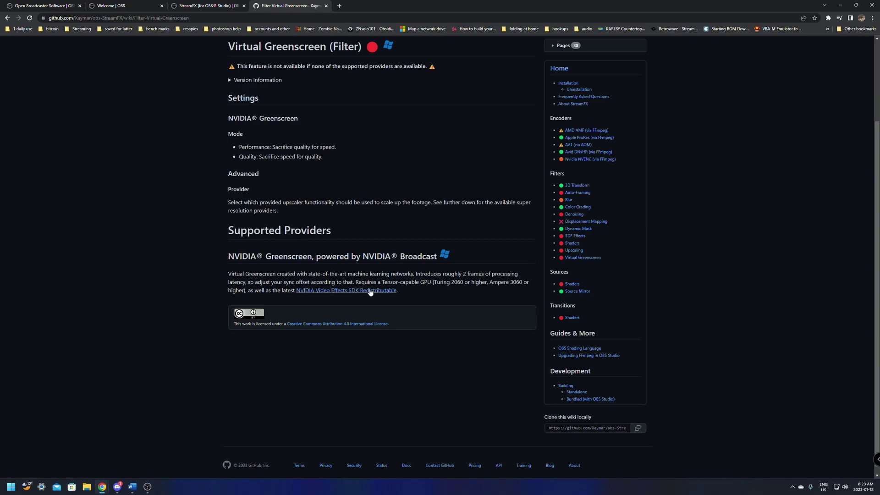
Step: Download the Video Effects SDK 0.7.2 installer for RTX 30 Series GPUs
click(349, 289)
scroll(437, 293, down, 3)
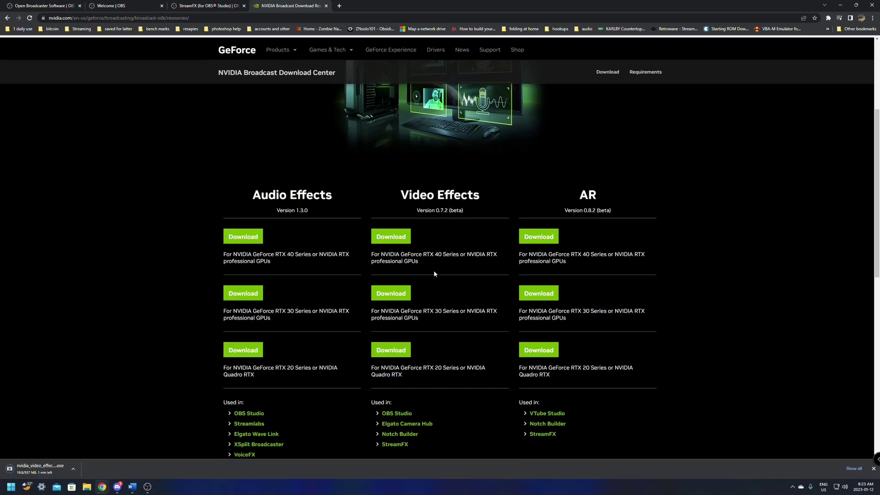
drag(423, 254, 485, 255)
scroll(453, 253, down, 1)
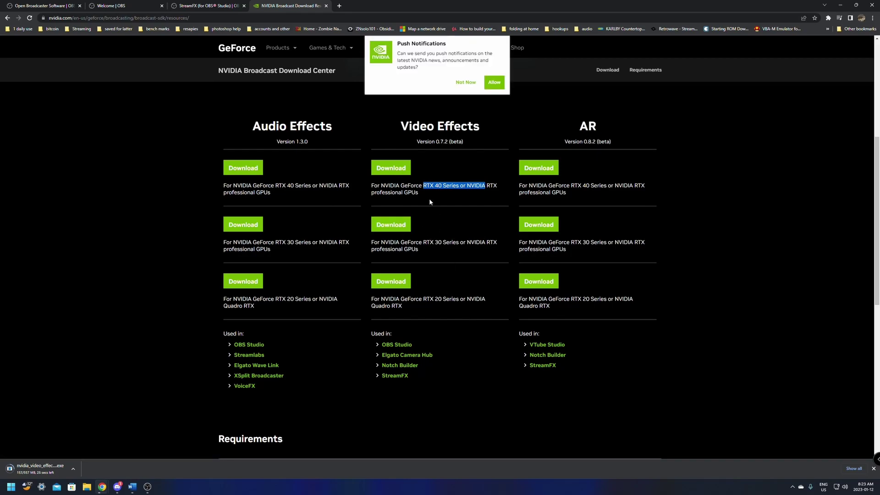
click(390, 228)
scroll(320, 298, up, 6)
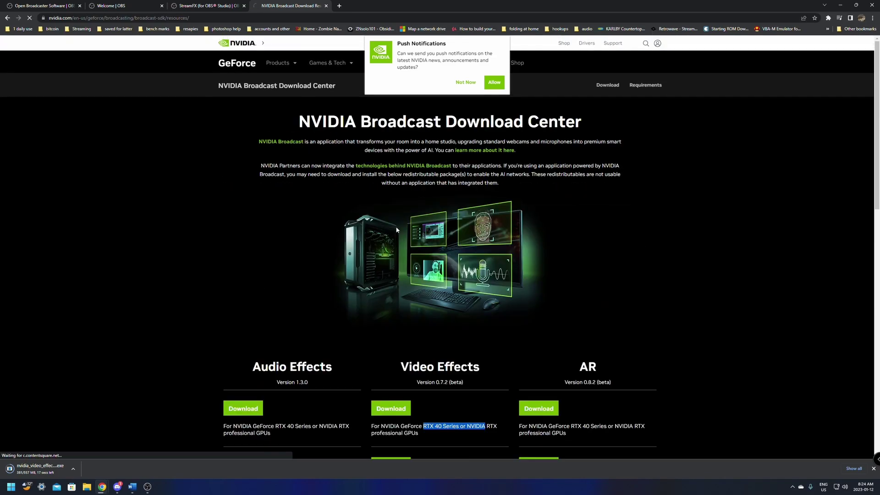
scroll(173, 383, down, 3)
Step: Install the NVIDIA Video Effects SDK, closing OBS so the blocked file write can be retried
click(20, 472)
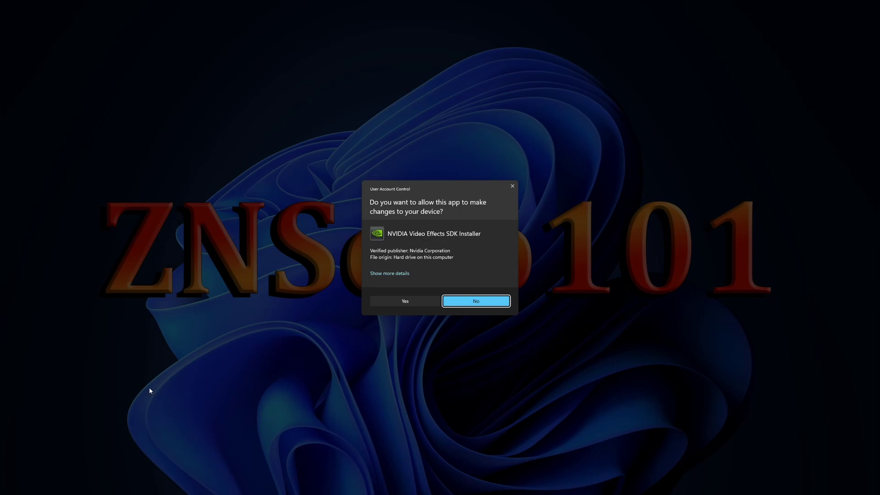
click(418, 301)
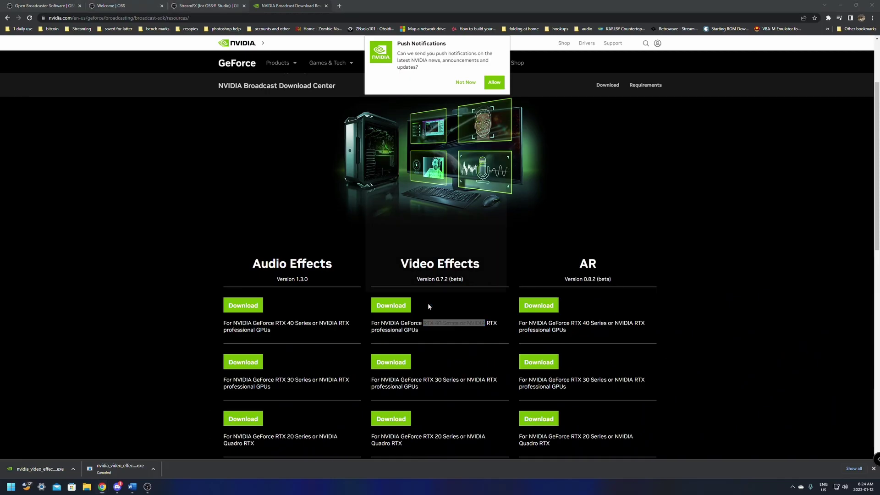
click(479, 297)
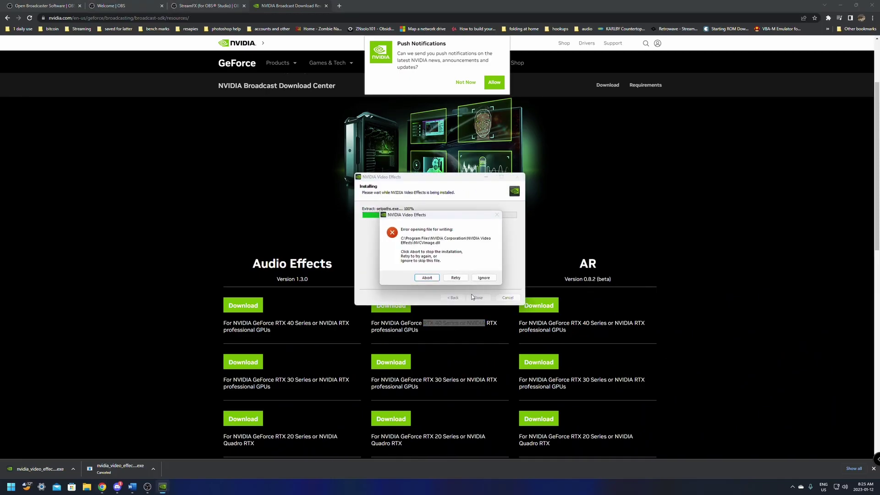
key(alt+Tab)
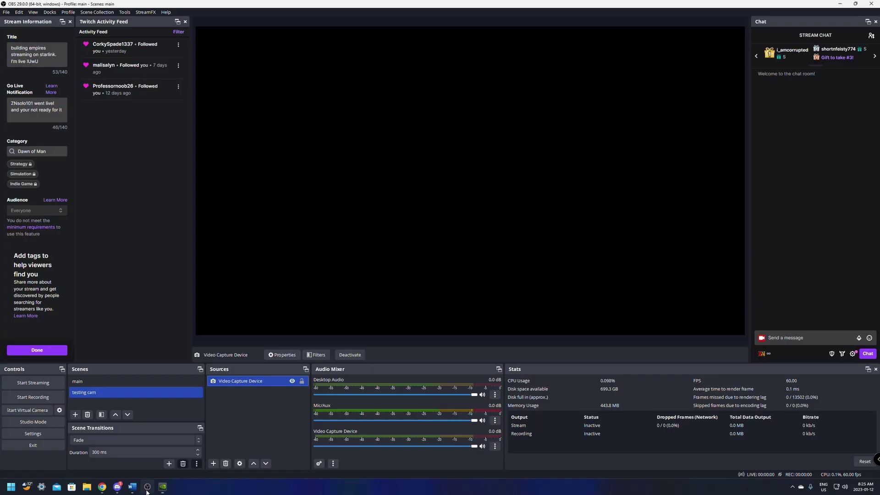
click(867, 7)
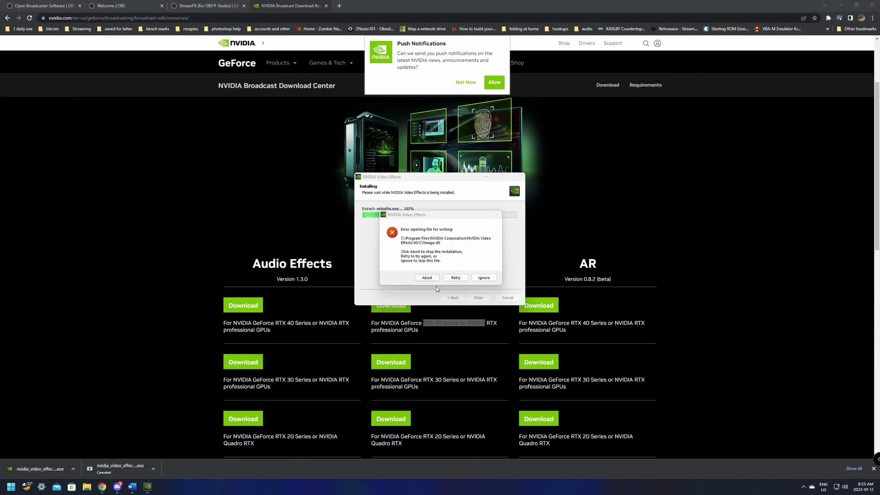
click(455, 278)
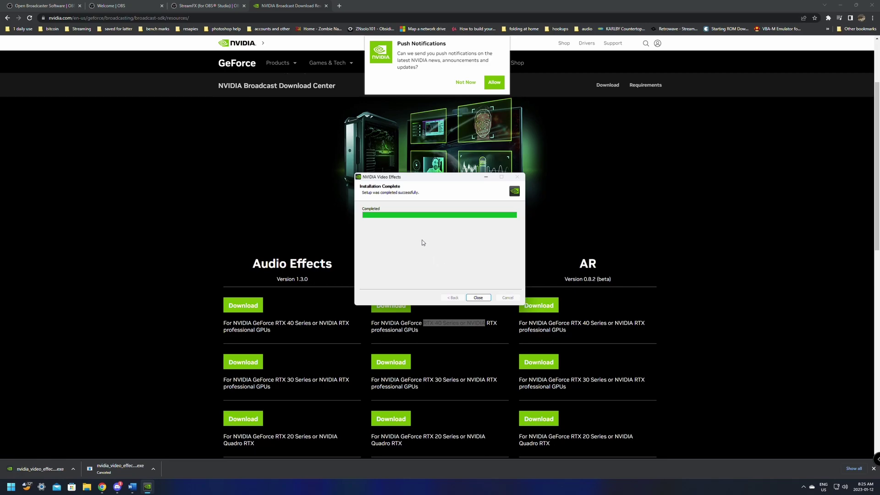
click(477, 298)
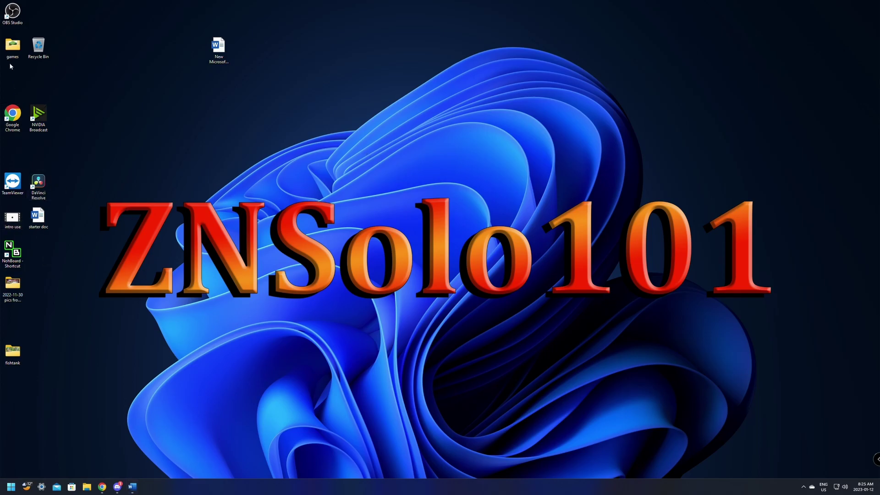
Step: Relaunch OBS and add Video Capture Device 2 using the HD Pro Webcam C920
double_click(13, 12)
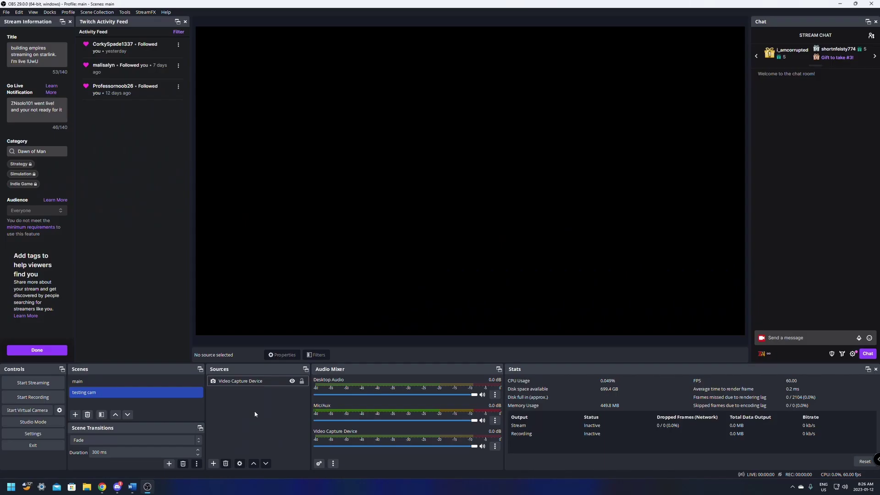
click(213, 464)
click(243, 430)
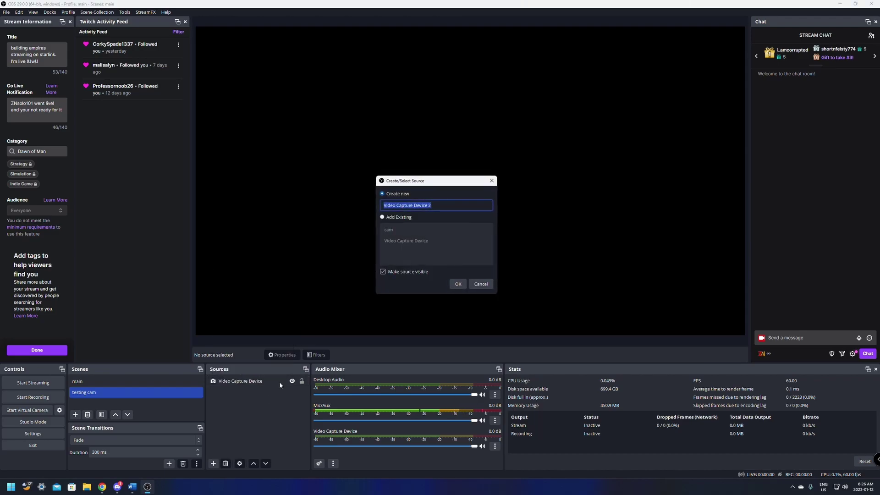
click(457, 284)
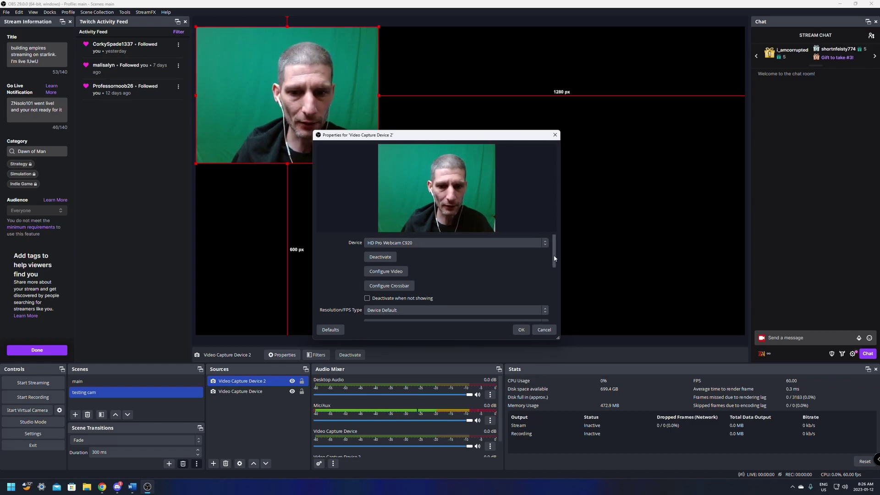
scroll(548, 271, down, 3)
scroll(548, 272, up, 2)
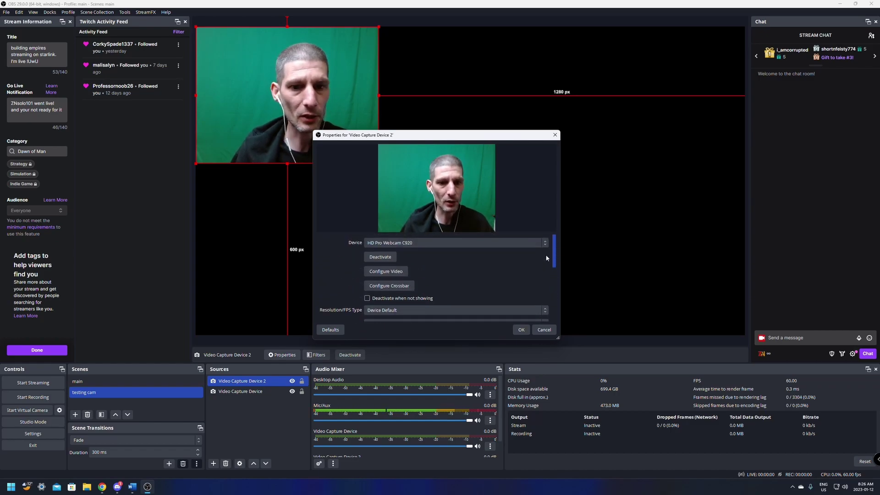
scroll(536, 312, down, 5)
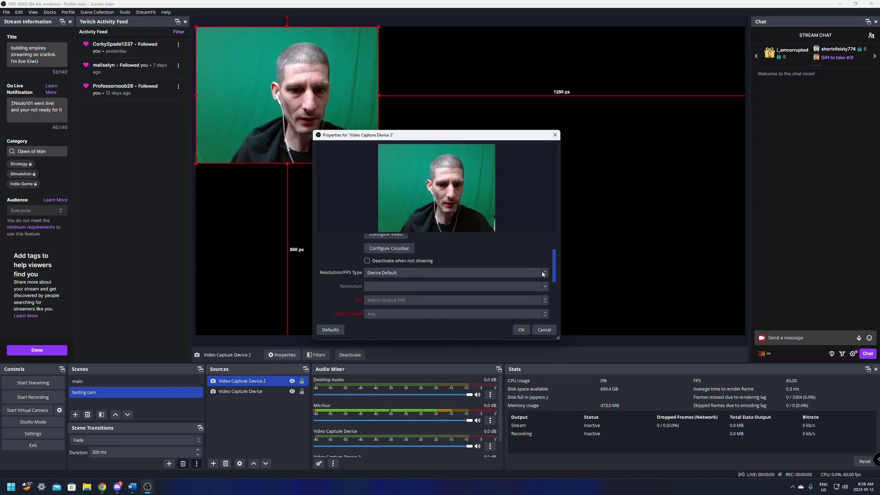
click(521, 330)
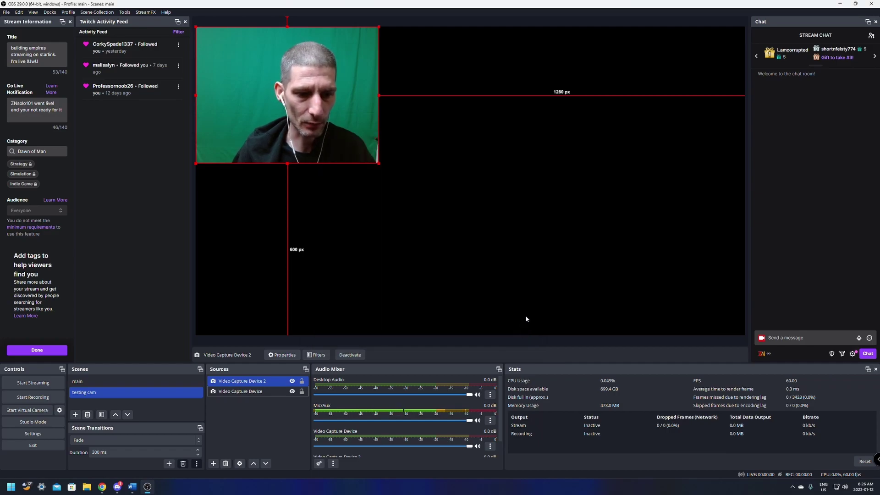
Step: Add a Virtual Greenscreen effect filter to Video Capture Device 2 with its default name
right_click(237, 381)
click(249, 365)
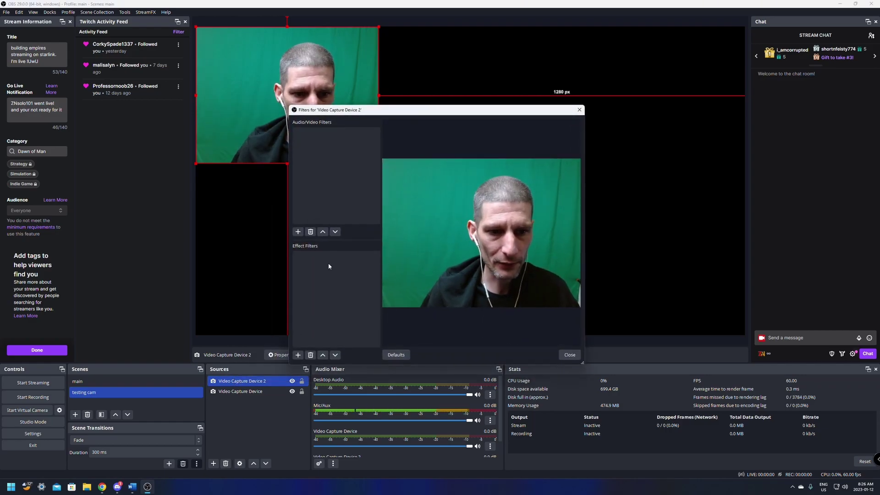
click(297, 357)
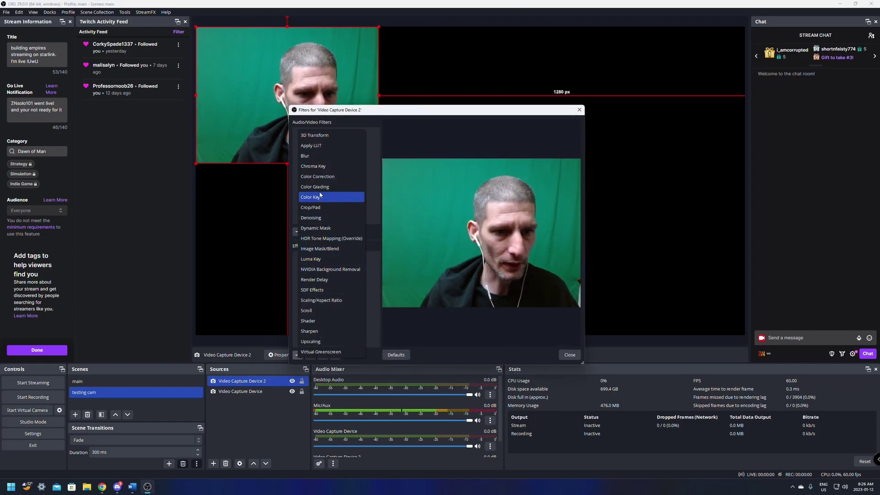
click(321, 351)
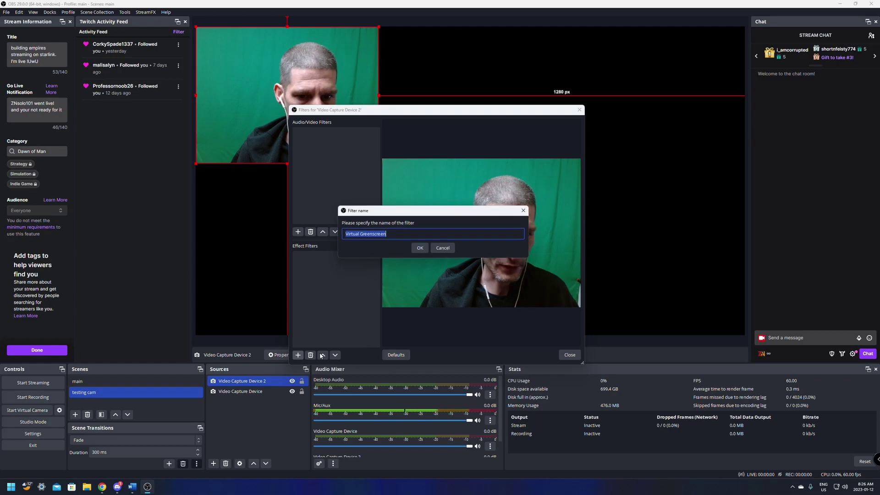
click(415, 249)
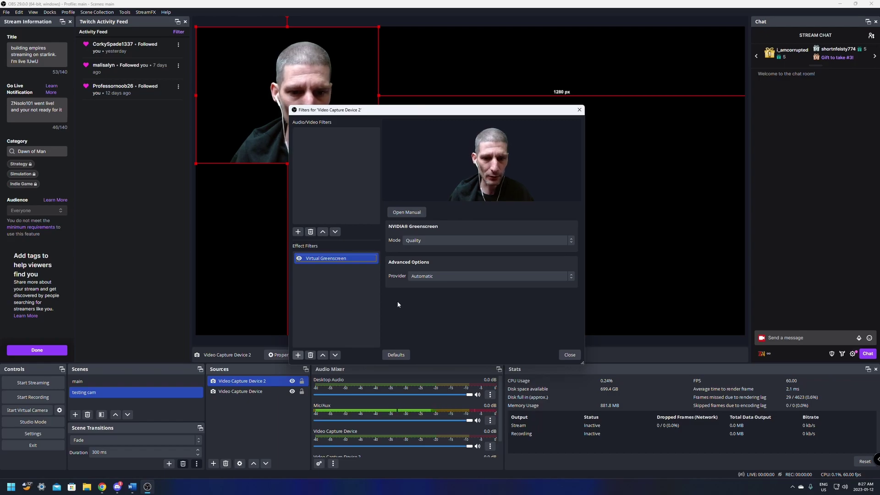
click(566, 353)
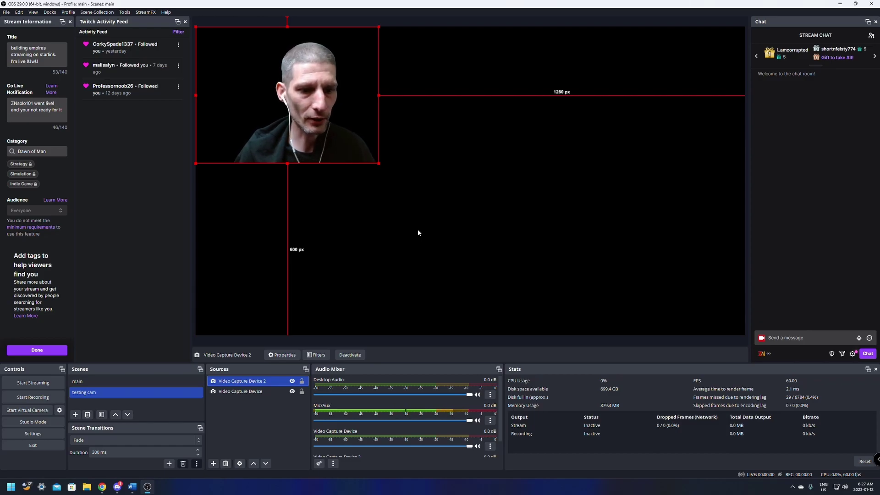
ctrl+click(256, 391)
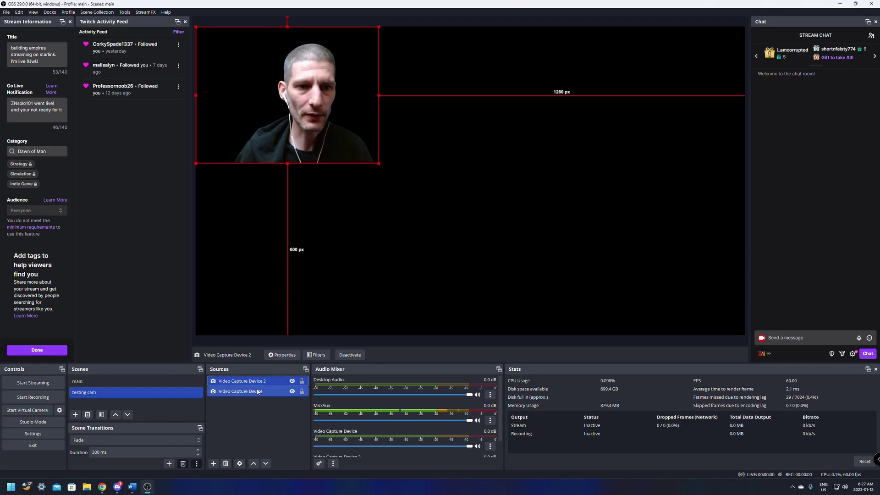